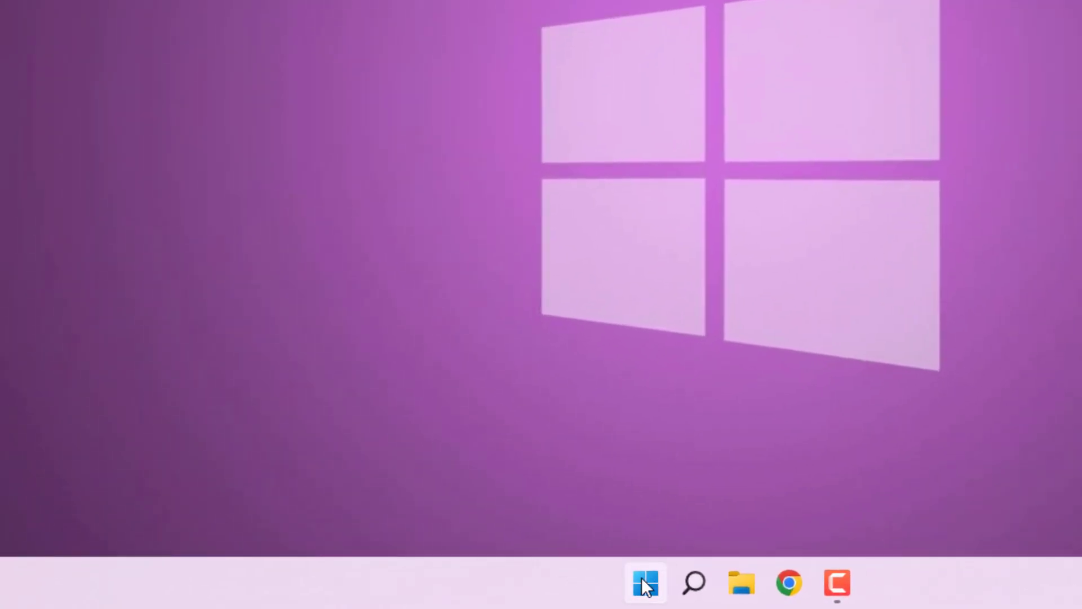
# Step: Restart the Windows Explorer process from Task Manager
pyautogui.rightClick(642, 579)
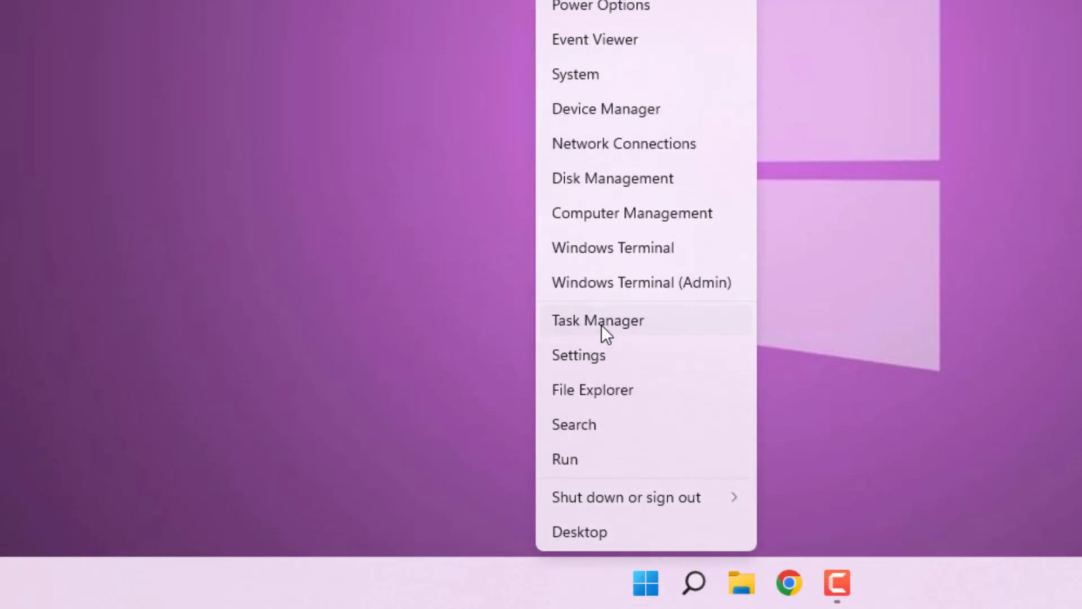
pyautogui.click(601, 324)
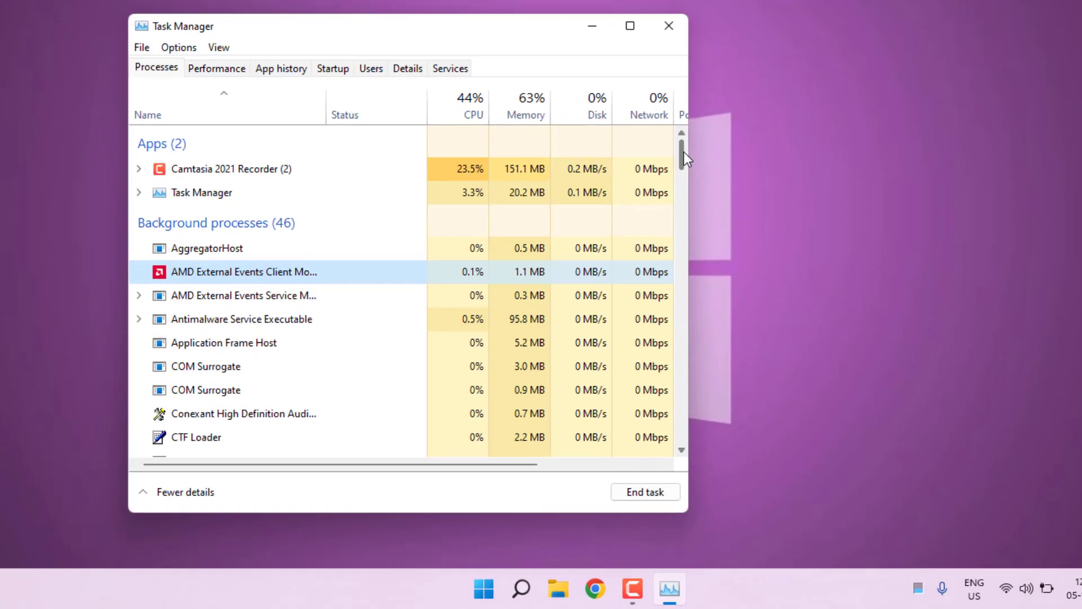
pyautogui.moveTo(683, 152); pyautogui.dragTo(680, 431)
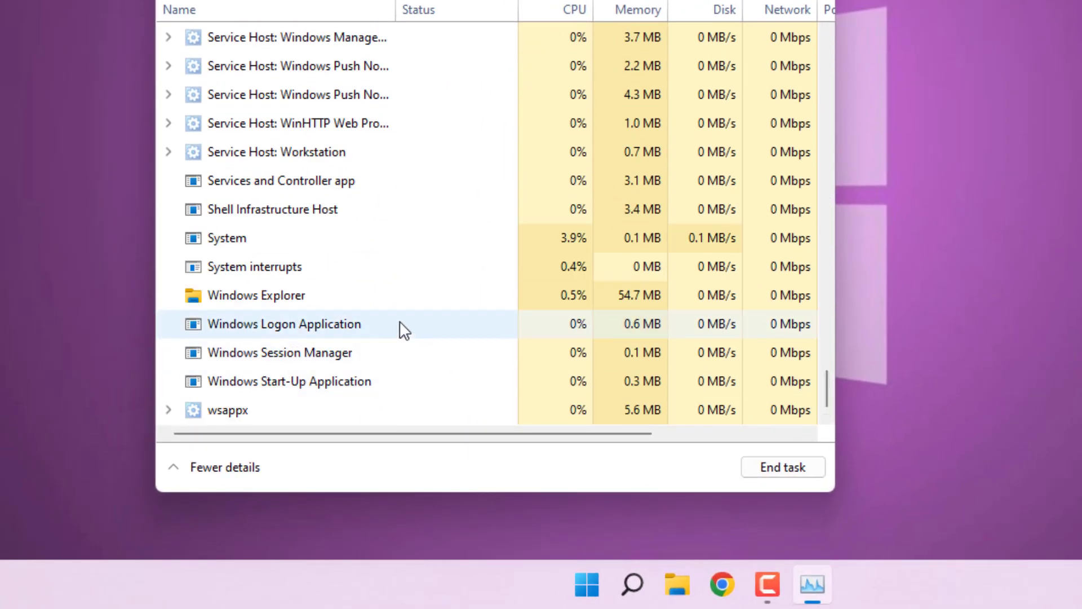
pyautogui.click(244, 305)
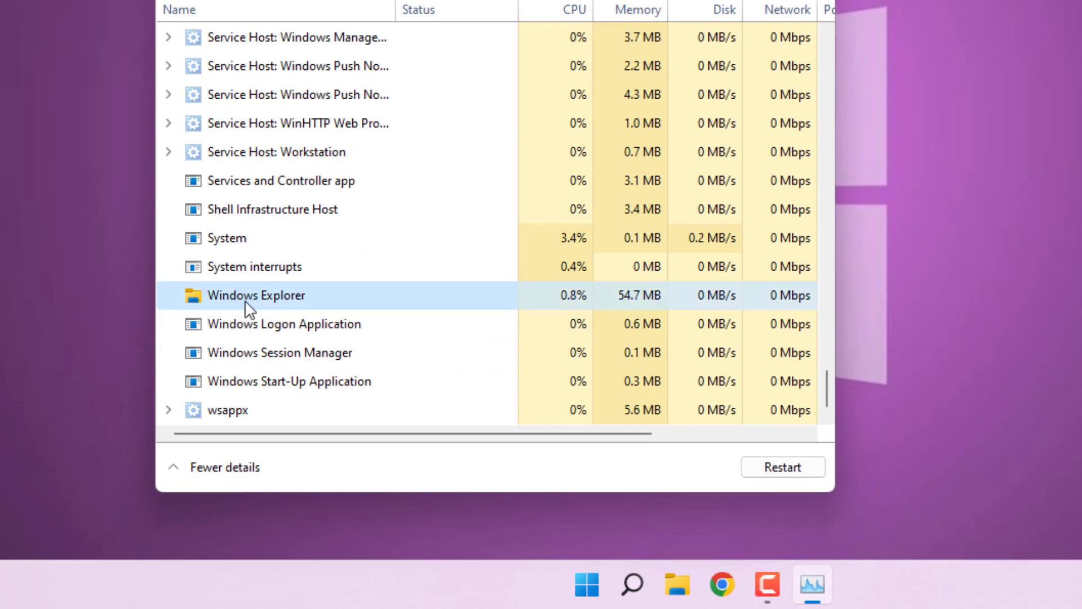
pyautogui.rightClick(241, 297)
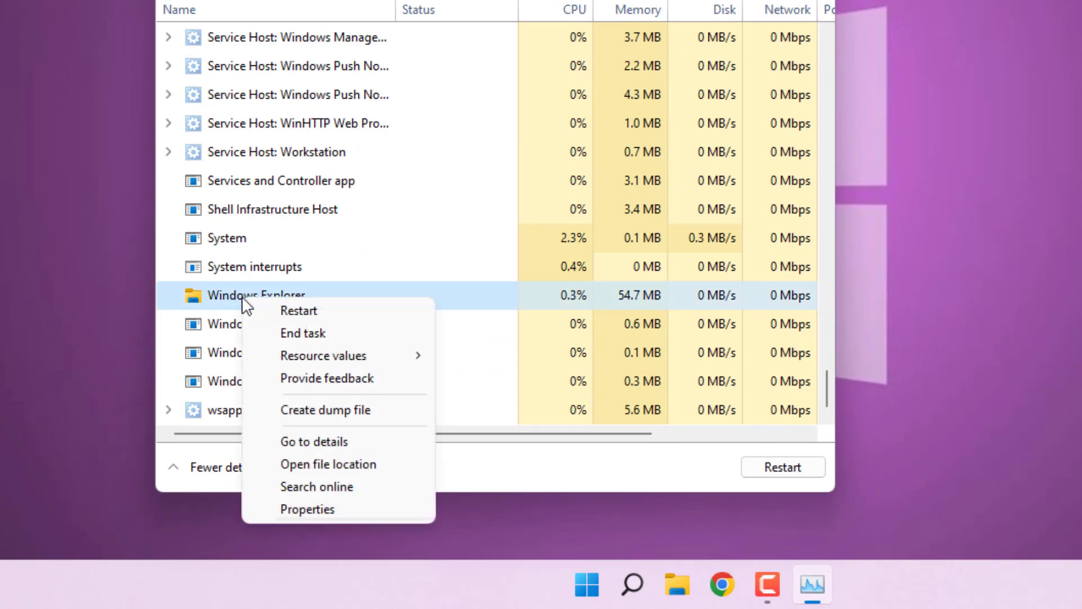
pyautogui.click(307, 315)
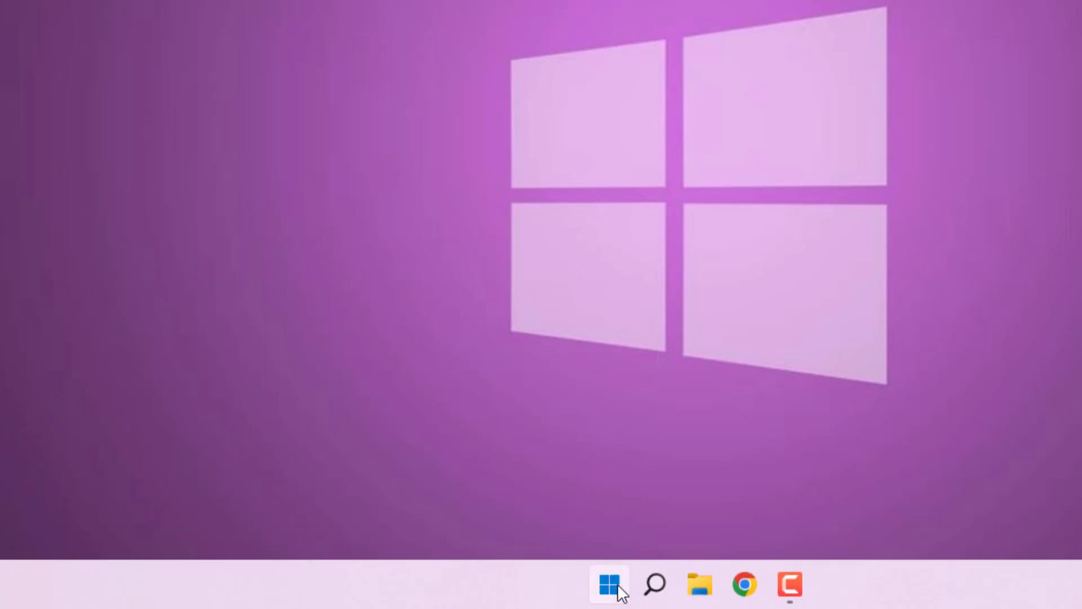
# Step: Open the network adapter settings through Network and Sharing Center in Control Panel
pyautogui.click(610, 585)
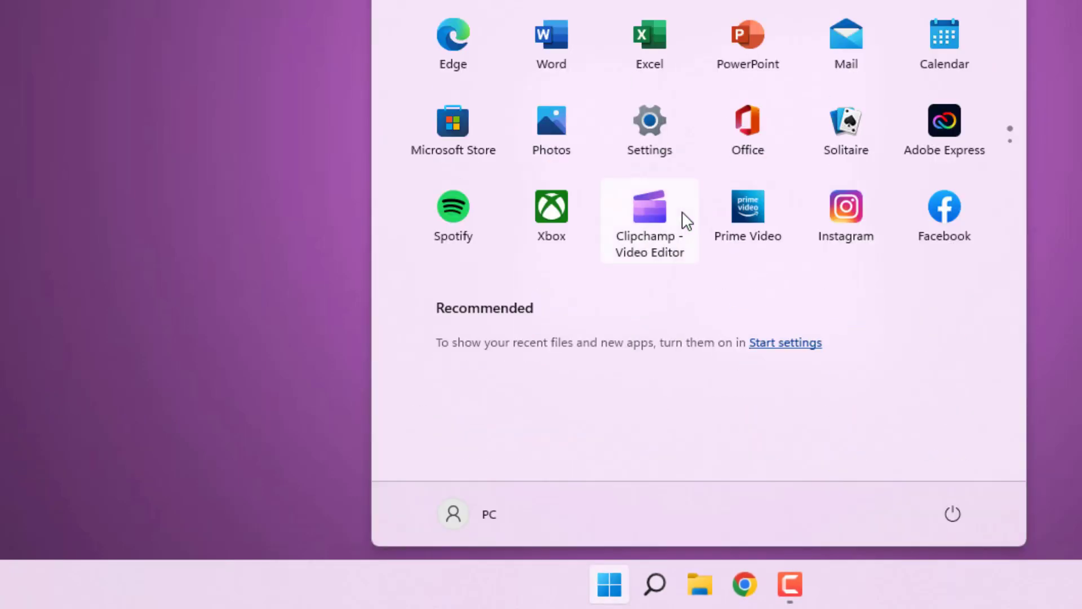
pyautogui.press('super+s')
pyautogui.write('control')
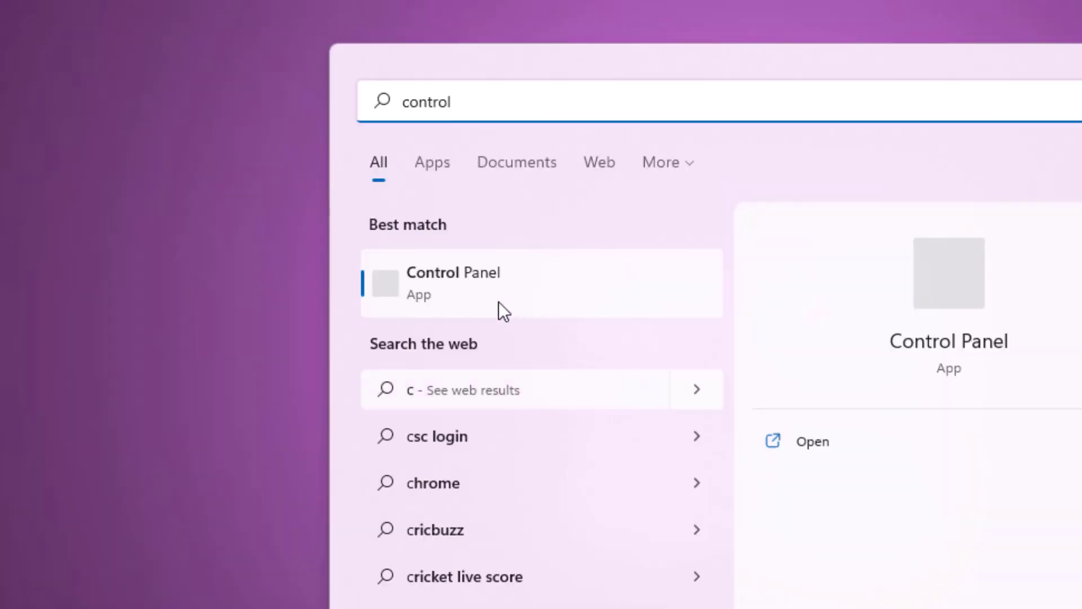
pyautogui.click(461, 279)
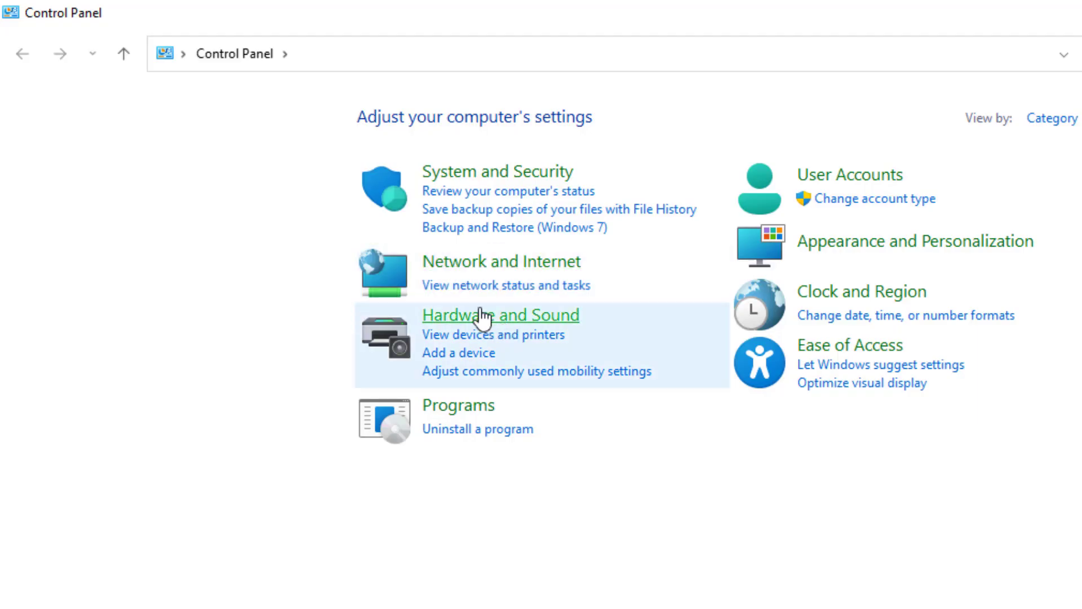
pyautogui.click(499, 271)
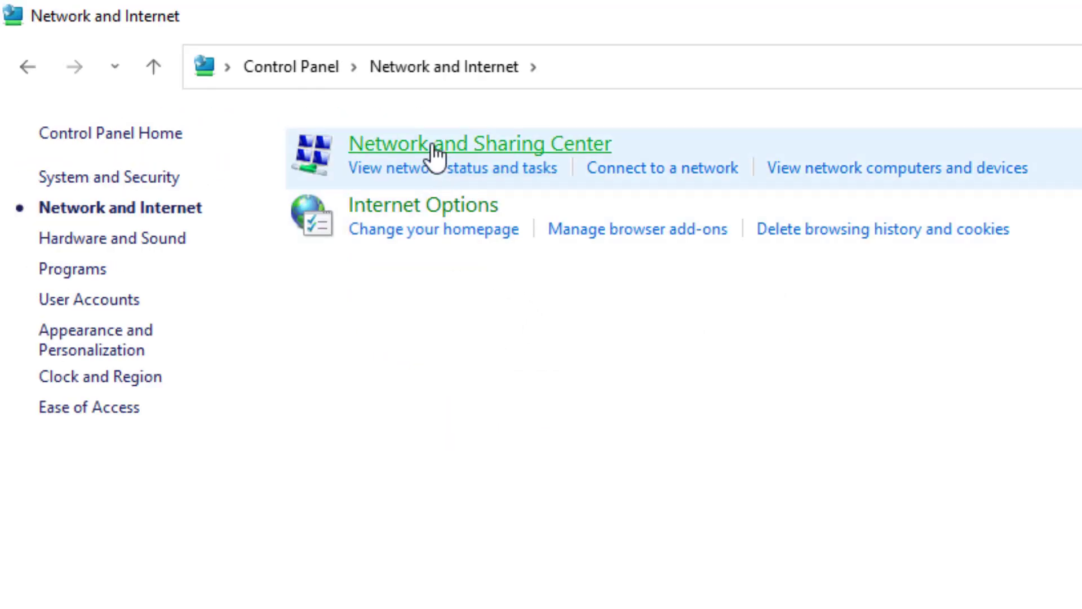
pyautogui.click(483, 153)
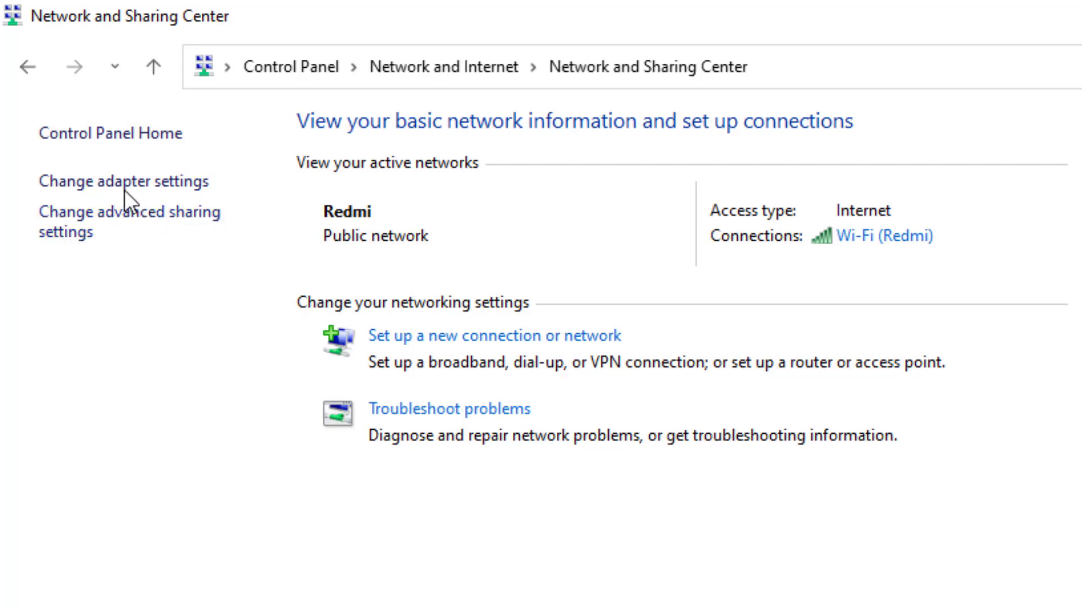
pyautogui.click(160, 182)
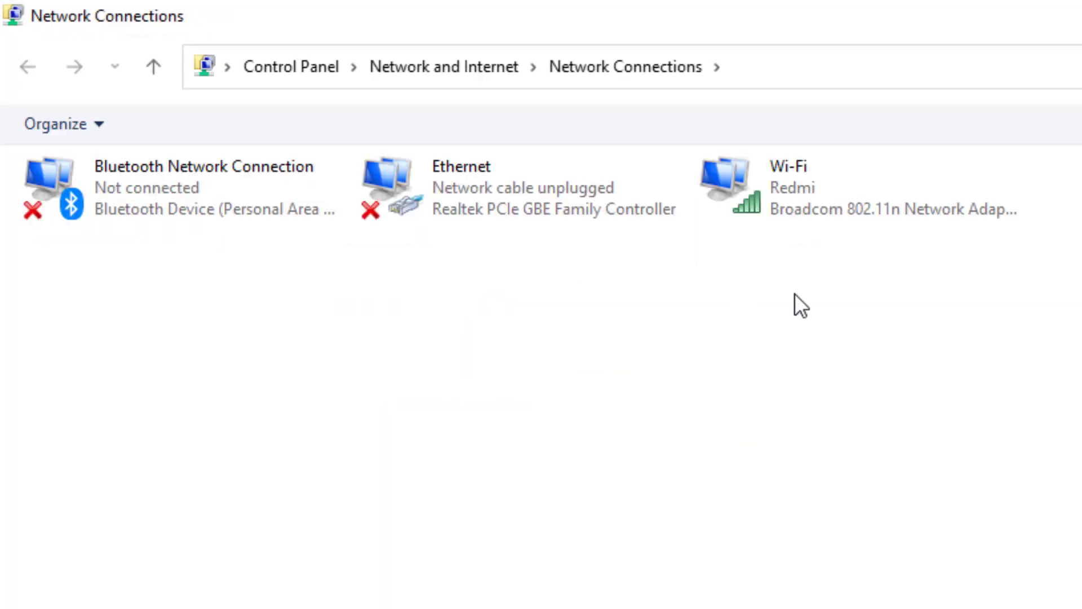
# Step: Open the Internet Protocol Version 4 (TCP/IPv4) properties of the Wi-Fi adapter
pyautogui.click(790, 203)
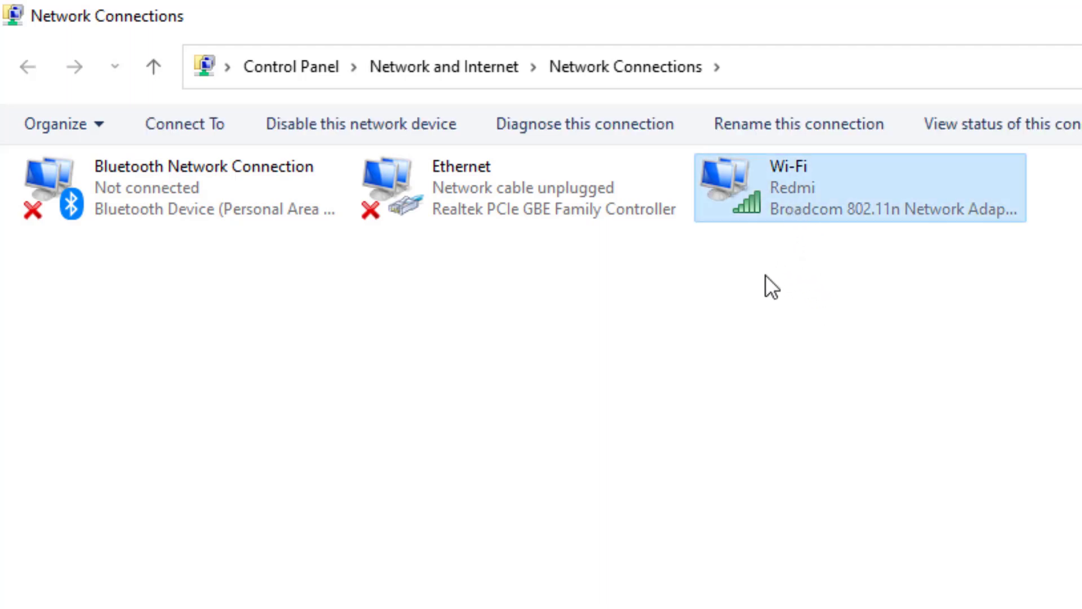
pyautogui.rightClick(817, 182)
pyautogui.click(810, 389)
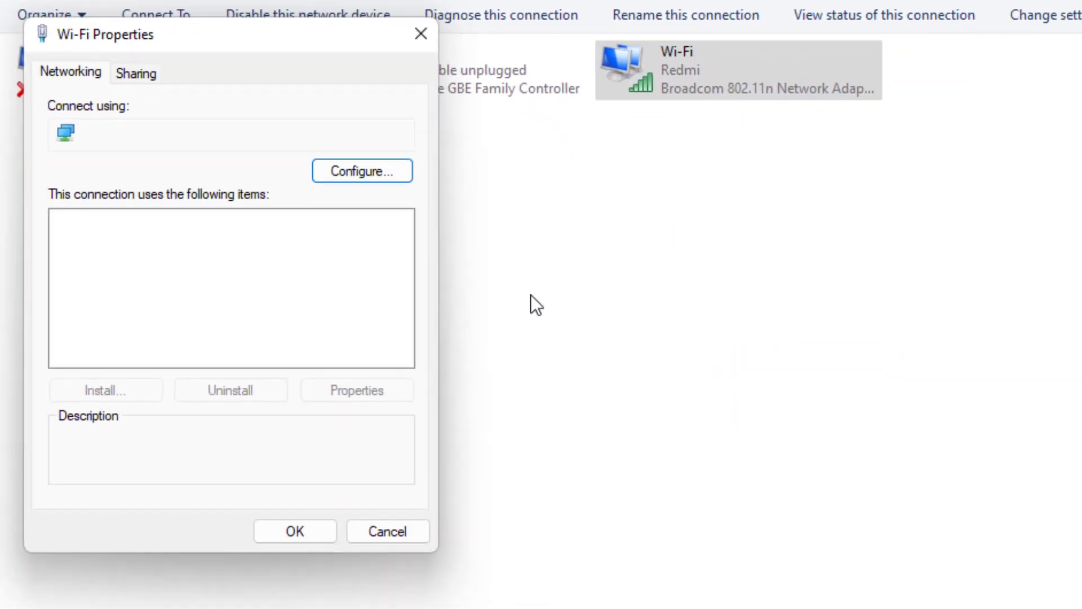
pyautogui.click(130, 335)
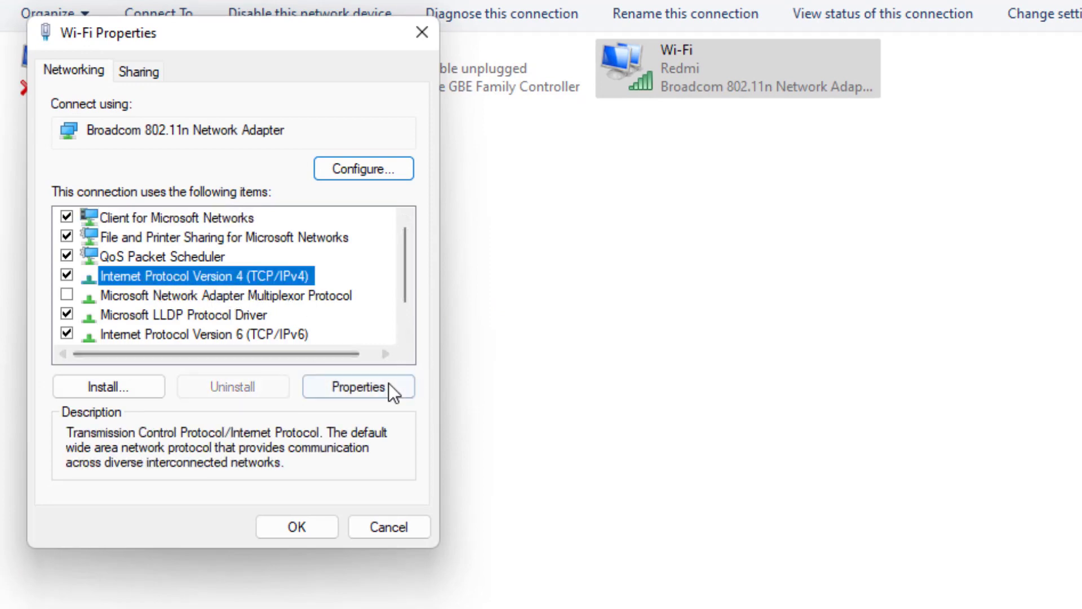
pyautogui.click(343, 387)
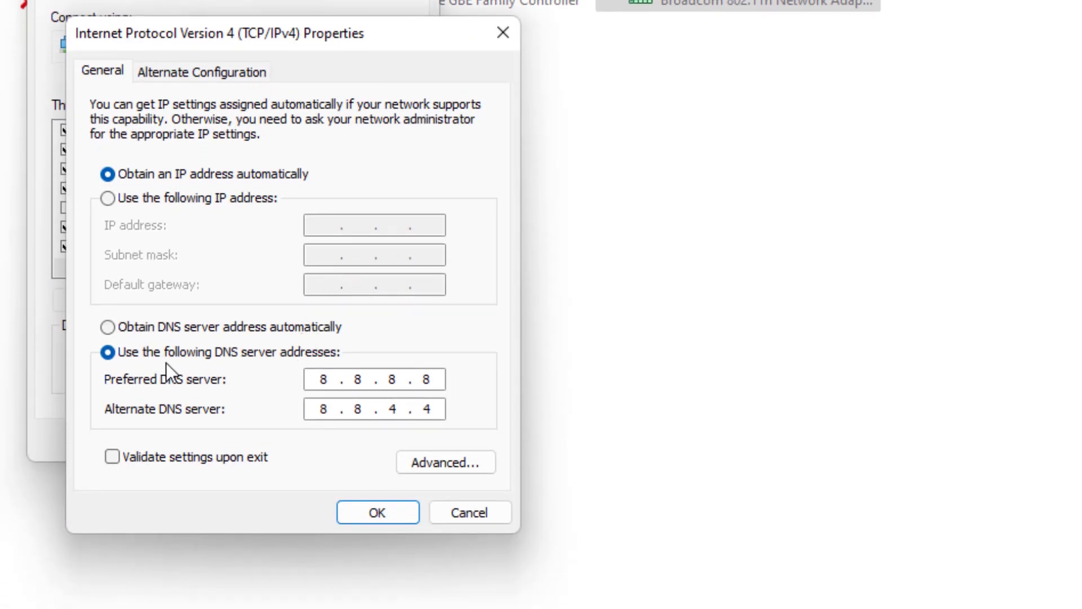
# Step: Use the specified DNS server addresses 8.8.8.8 and 8.8.4.4 for the Wi-Fi adapter and confirm the IPv4 and Wi-Fi properties
pyautogui.click(238, 353)
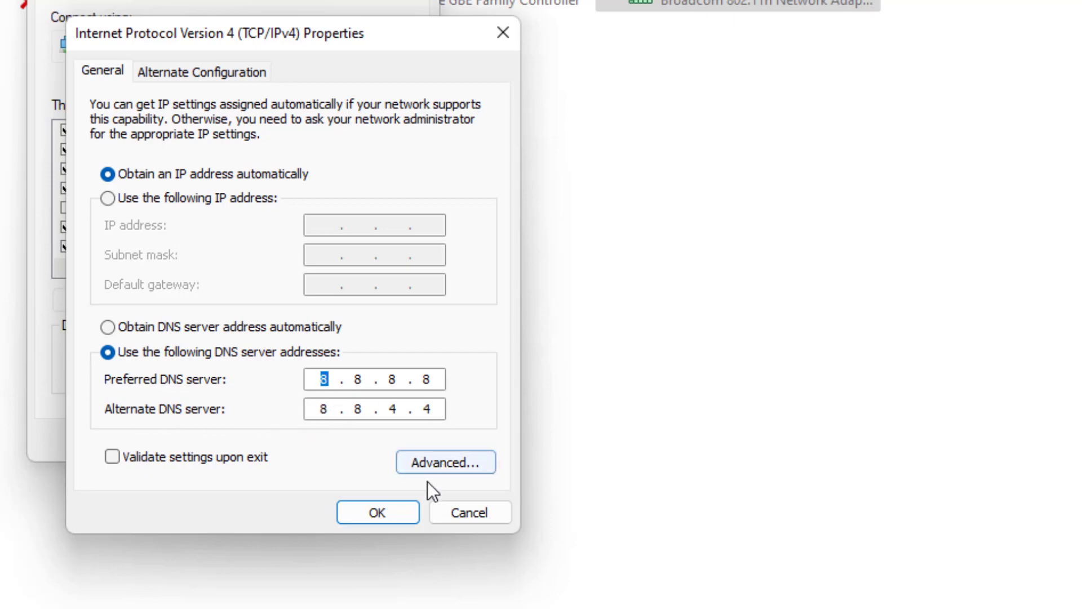
pyautogui.click(391, 513)
pyautogui.click(303, 443)
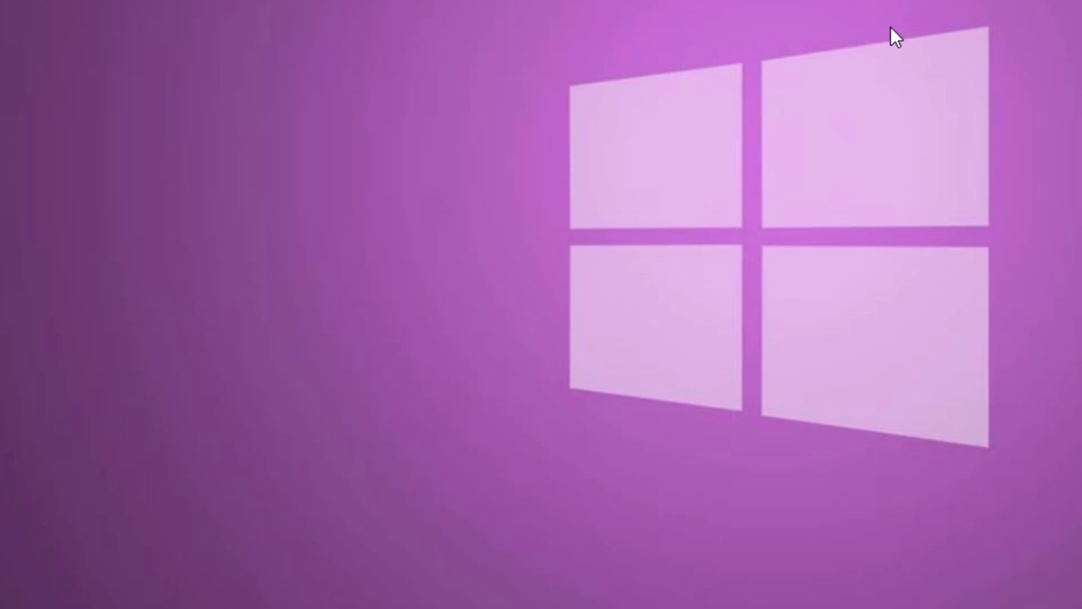
# Step: Search for Command Prompt and run it as administrator
pyautogui.press('super')
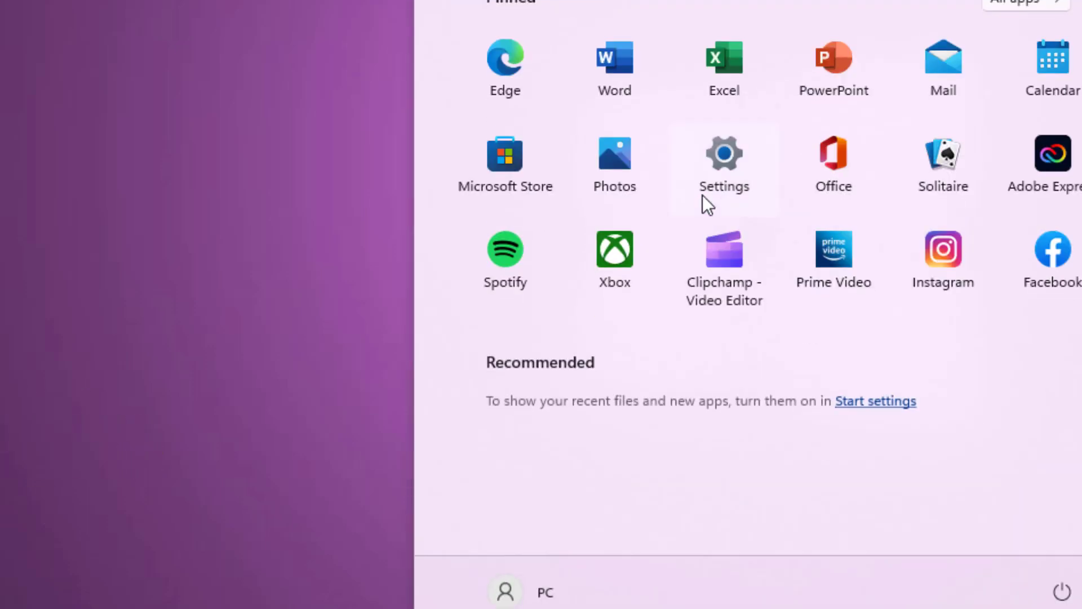
pyautogui.write('cmd')
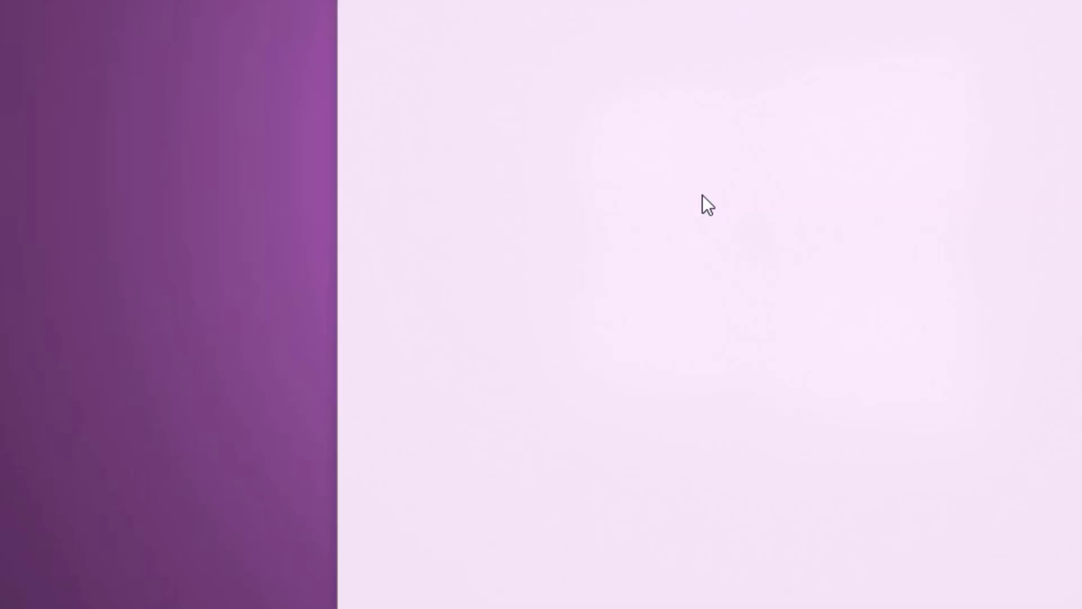
pyautogui.write('and')
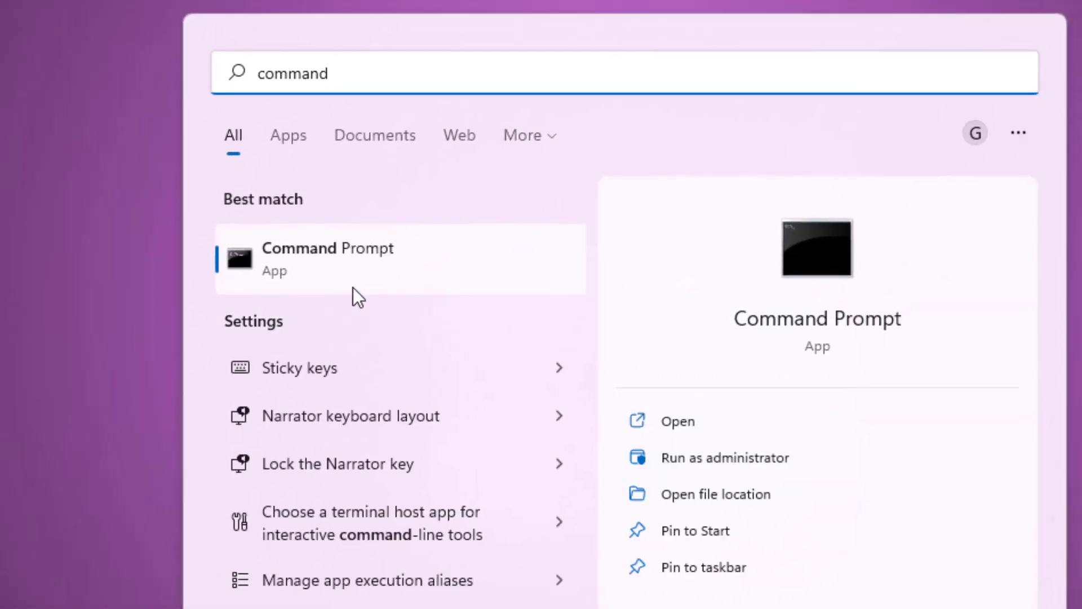
pyautogui.rightClick(344, 257)
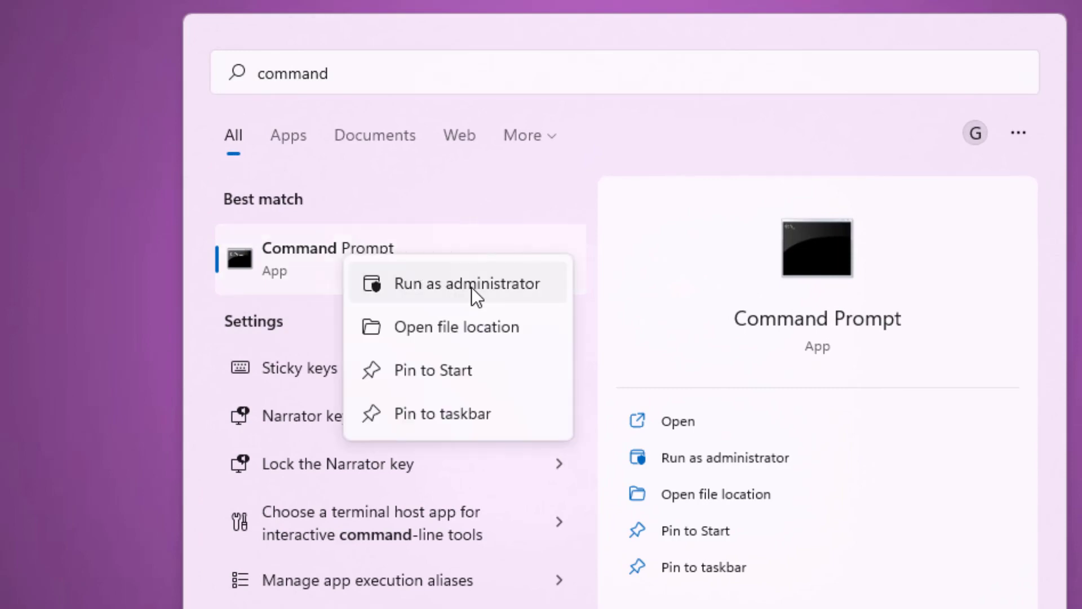
pyautogui.click(468, 285)
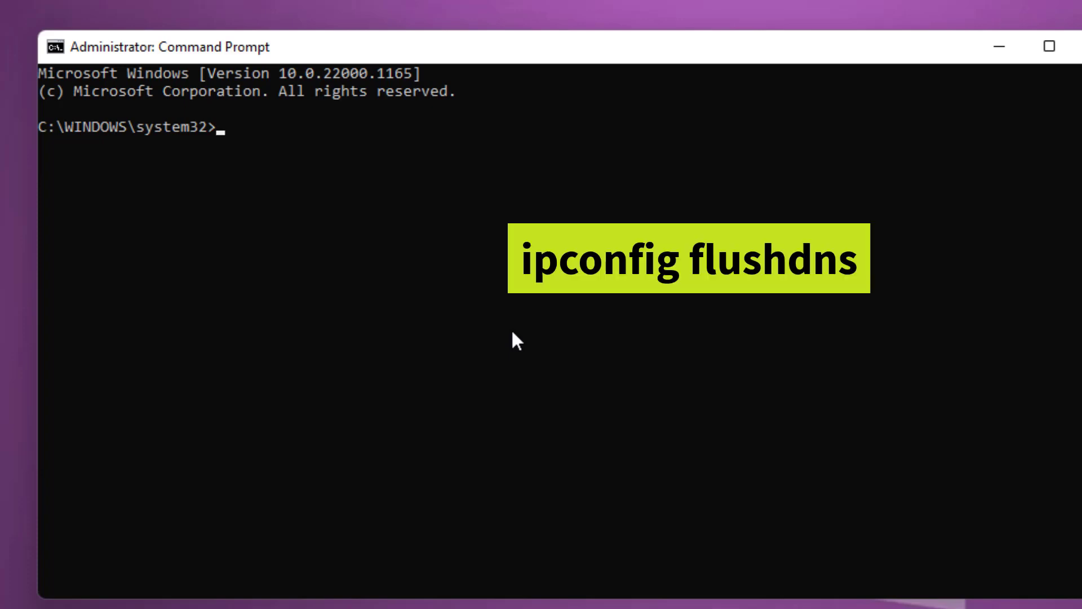
# Step: Run ipconfig /flushdns to clear the DNS cache and netsh winsock reset to reset Winsock
pyautogui.write('ipconfig /flushdns')
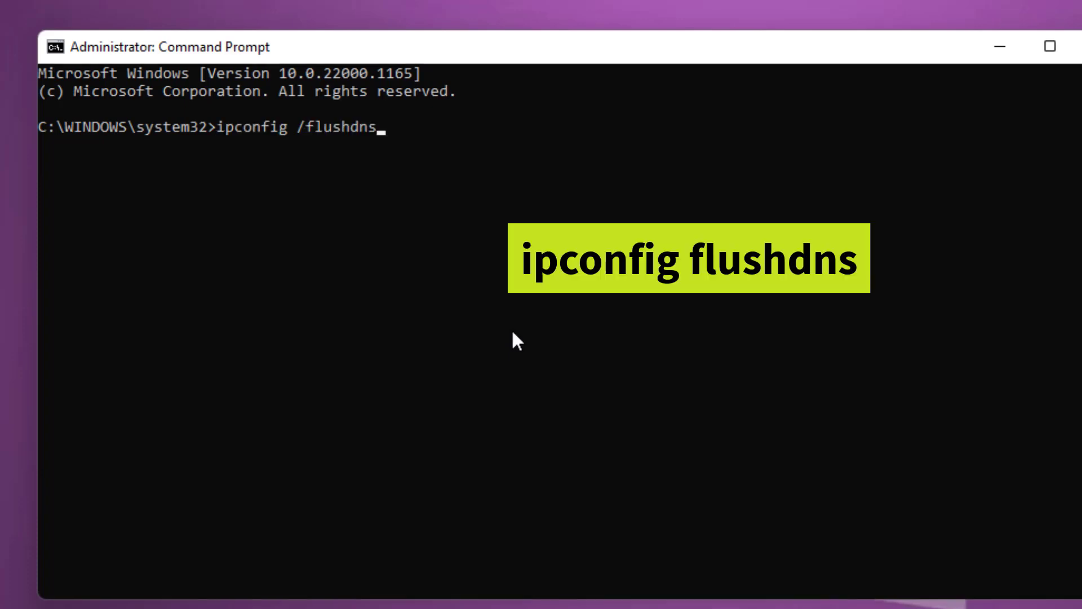
pyautogui.press('Return')
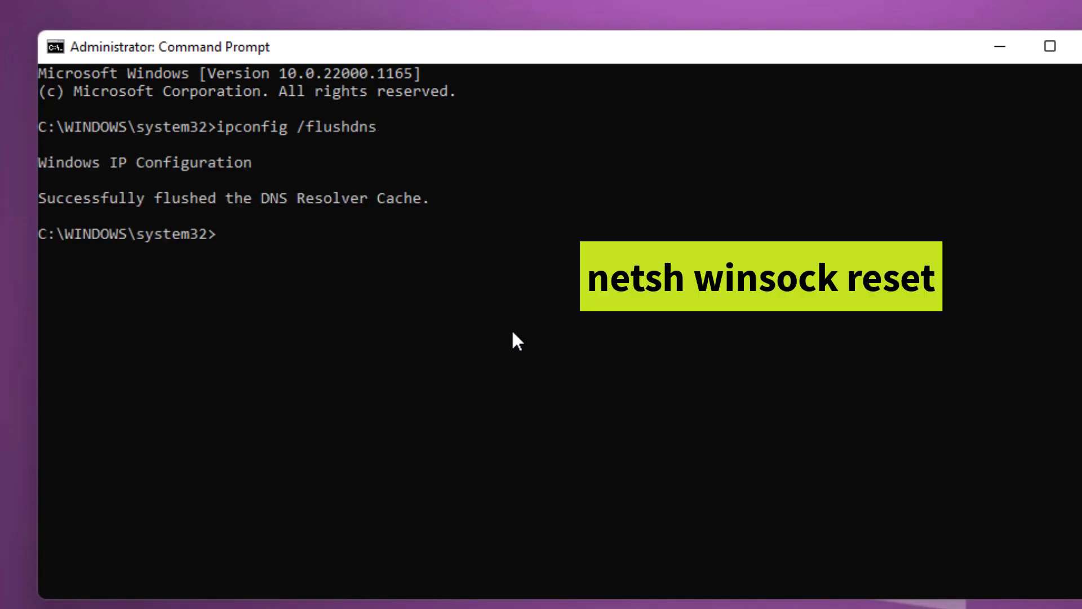
pyautogui.write('netsh winsock reset')
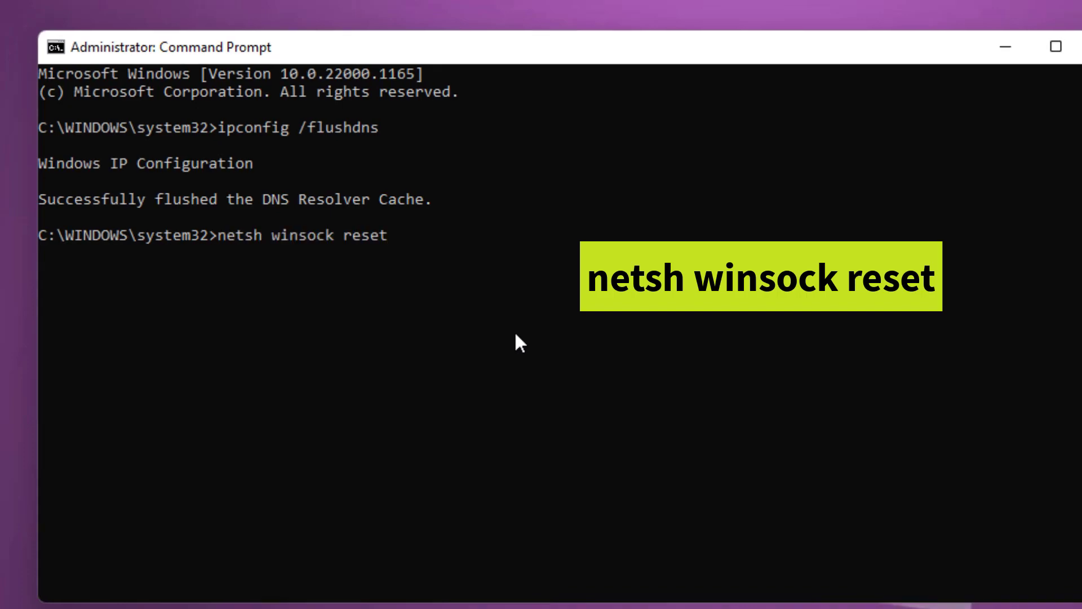
pyautogui.press('Return')
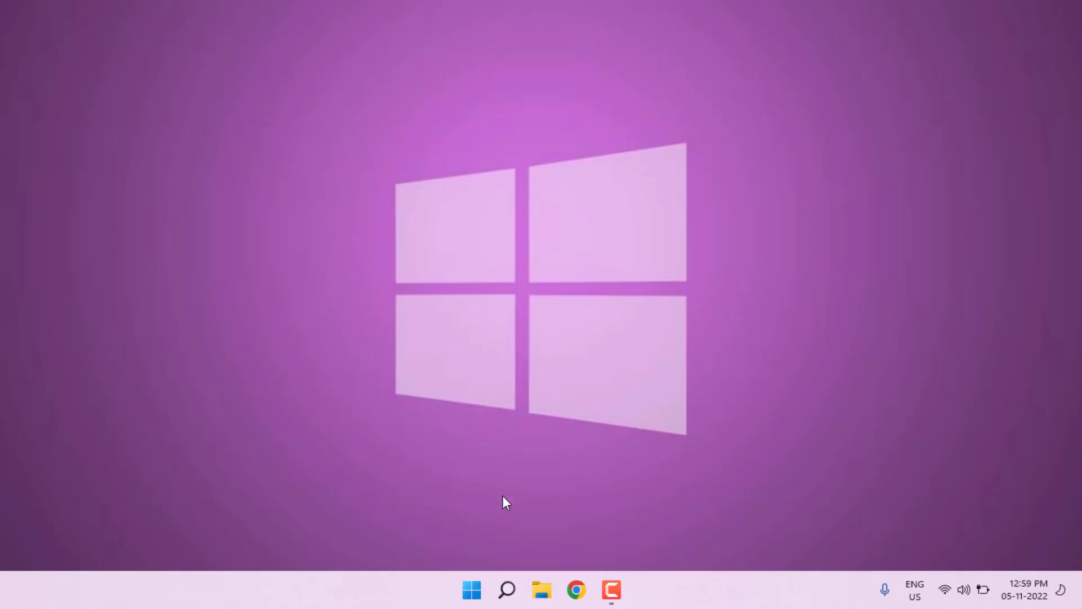
# Step: Review the Windows Update page in Settings and close the window
pyautogui.press('super')
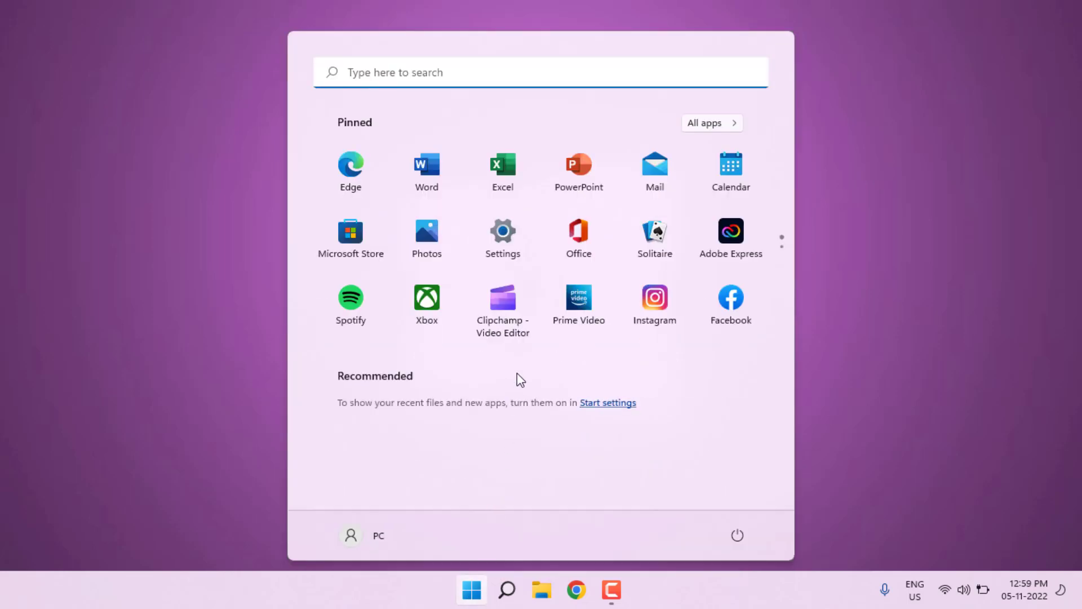
pyautogui.click(509, 238)
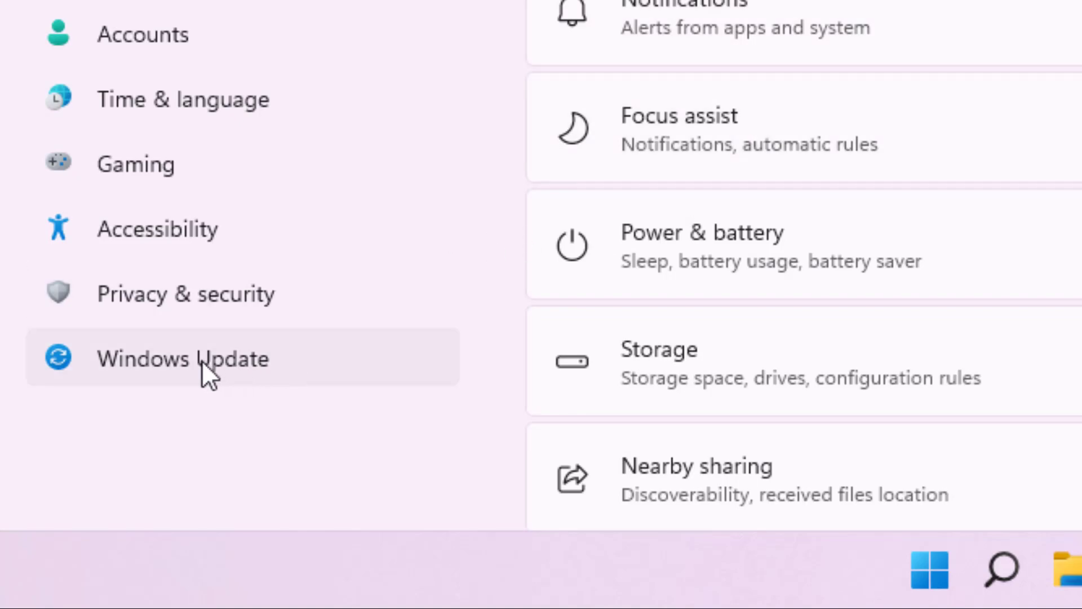
pyautogui.click(202, 360)
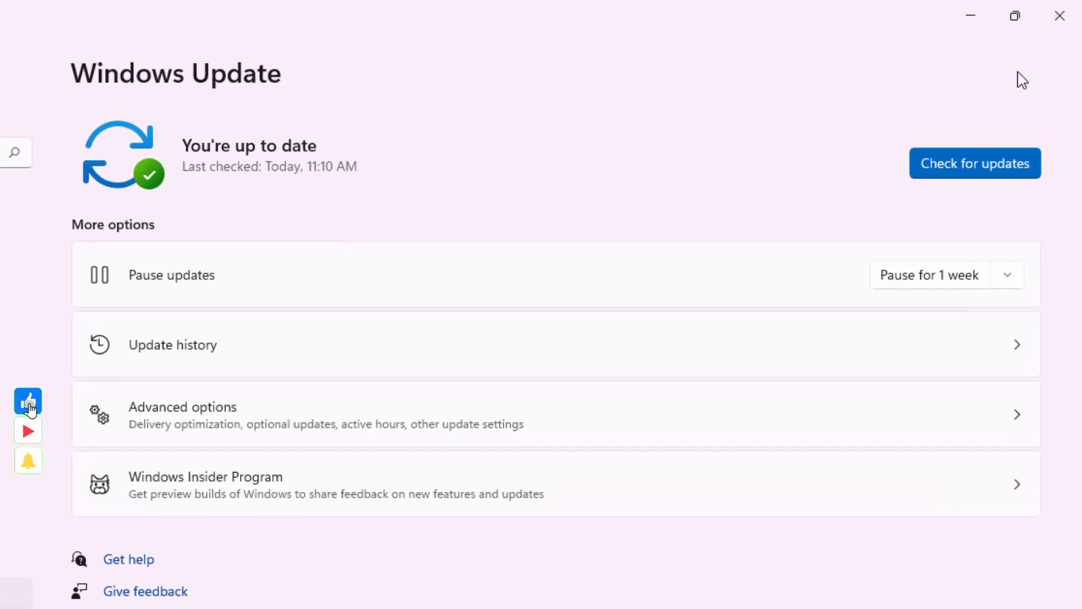
pyautogui.click(1072, 9)
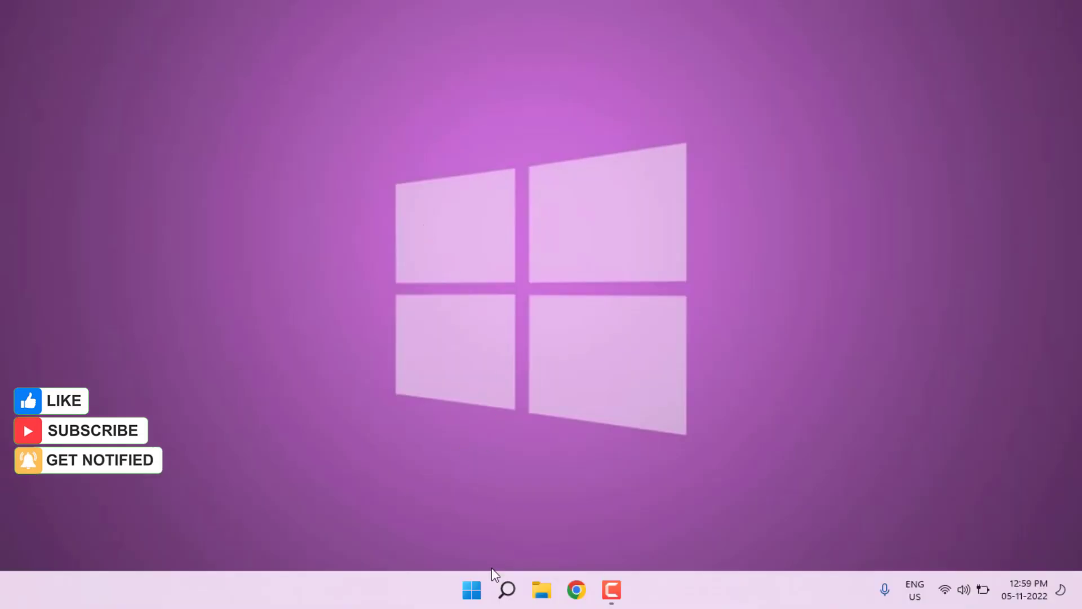
# Step: Open the Network reset page from the advanced network settings in Windows Settings
pyautogui.click(479, 589)
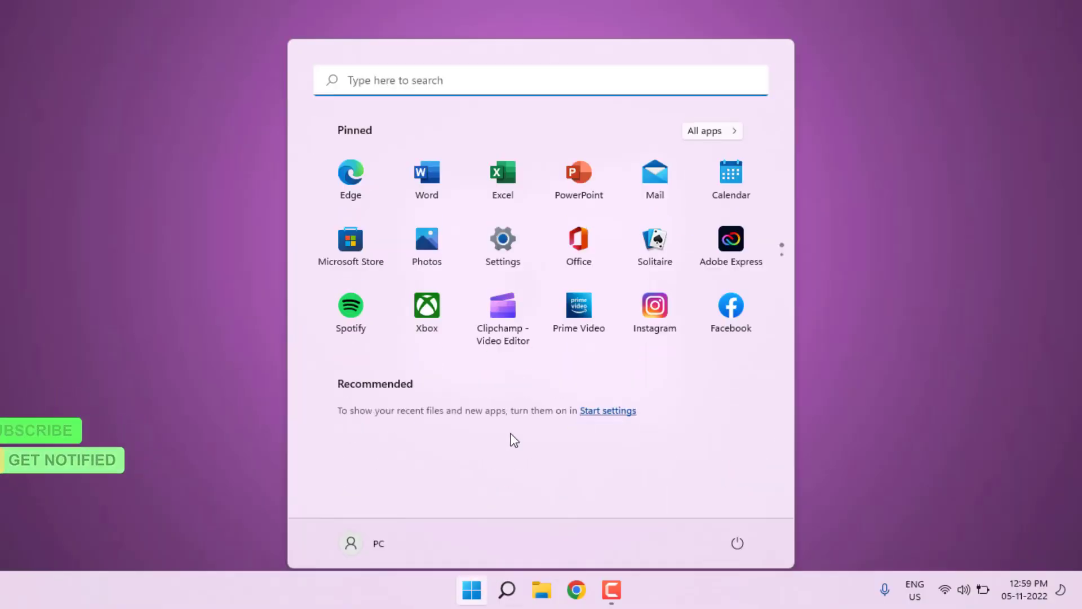
pyautogui.click(517, 239)
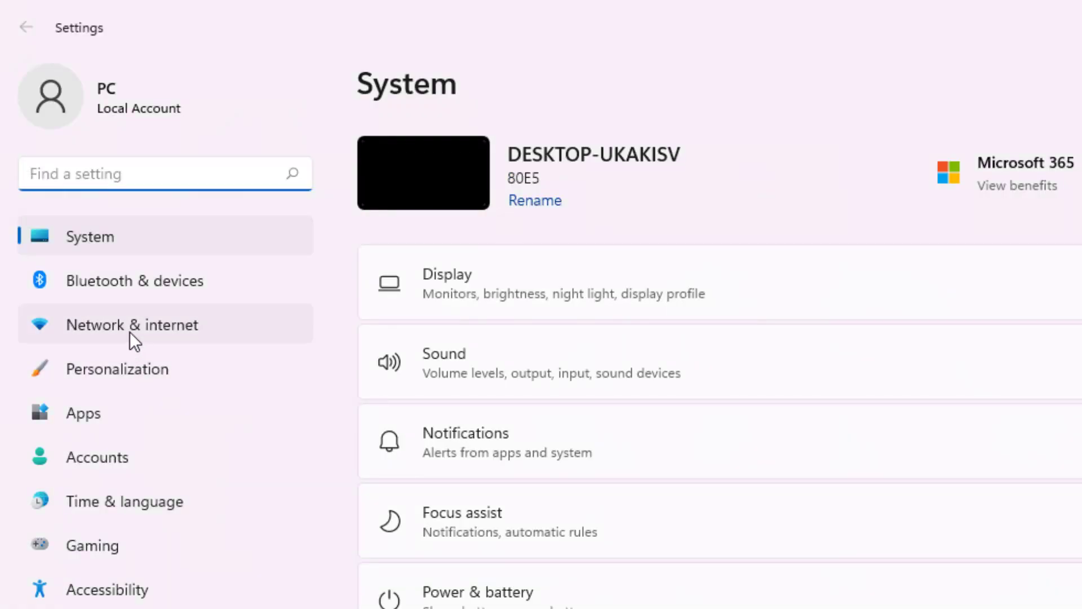
pyautogui.click(130, 333)
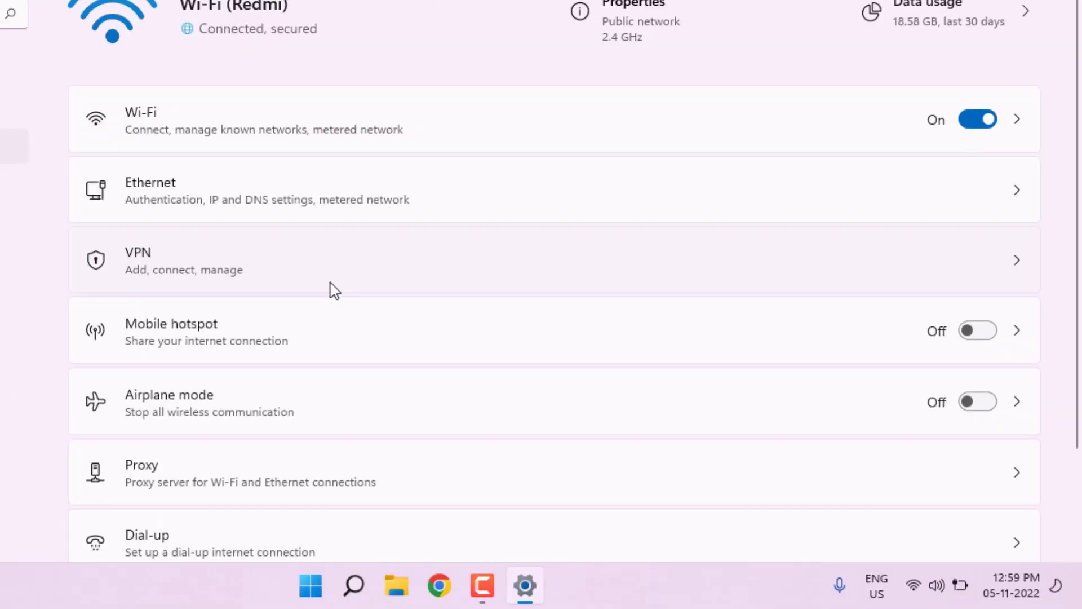
pyautogui.scroll(-3, 331, 287)
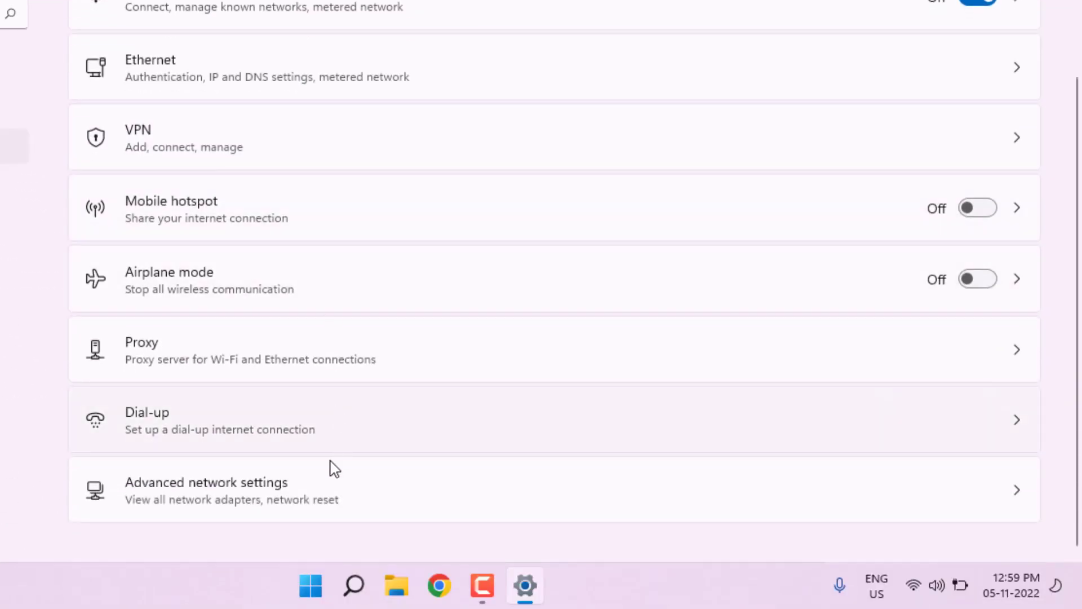
pyautogui.click(251, 483)
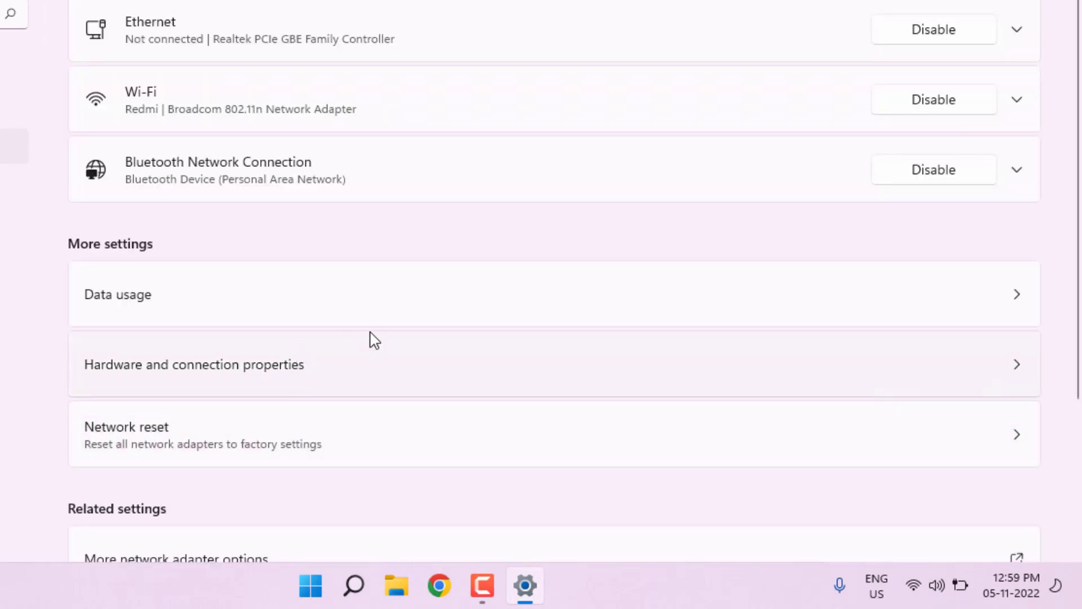
pyautogui.scroll(-2, 372, 339)
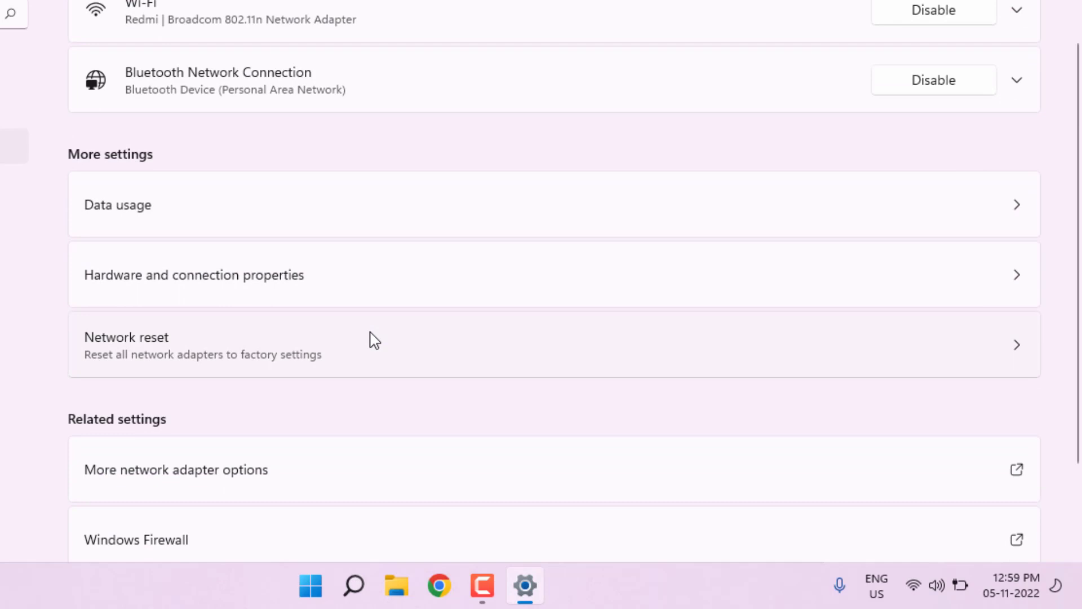
pyautogui.click(335, 355)
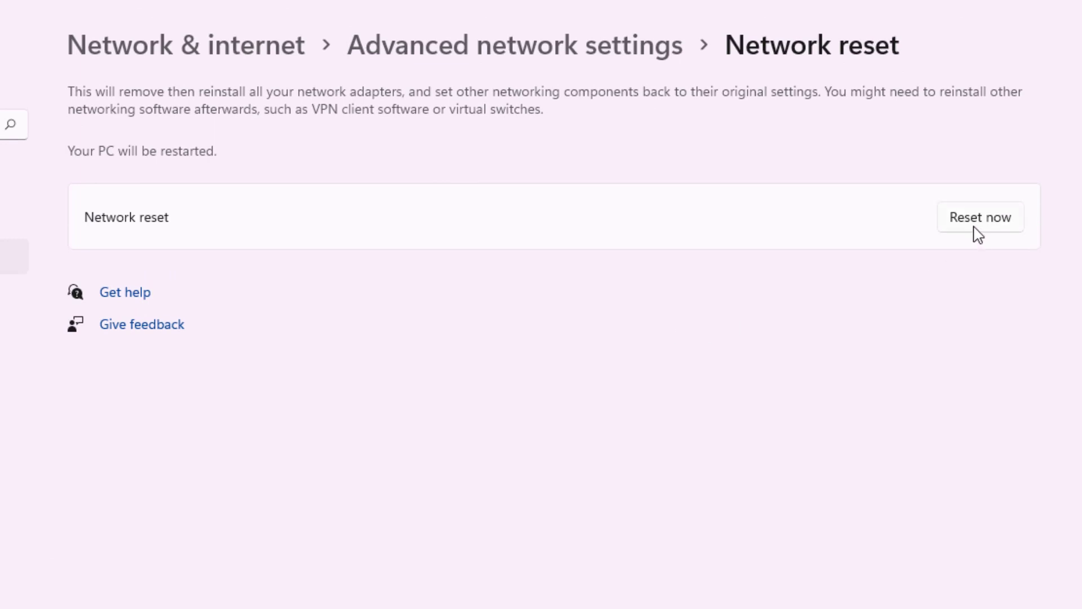
# Step: Request a network reset, decline it at the confirmation, and close Settings
pyautogui.click(974, 223)
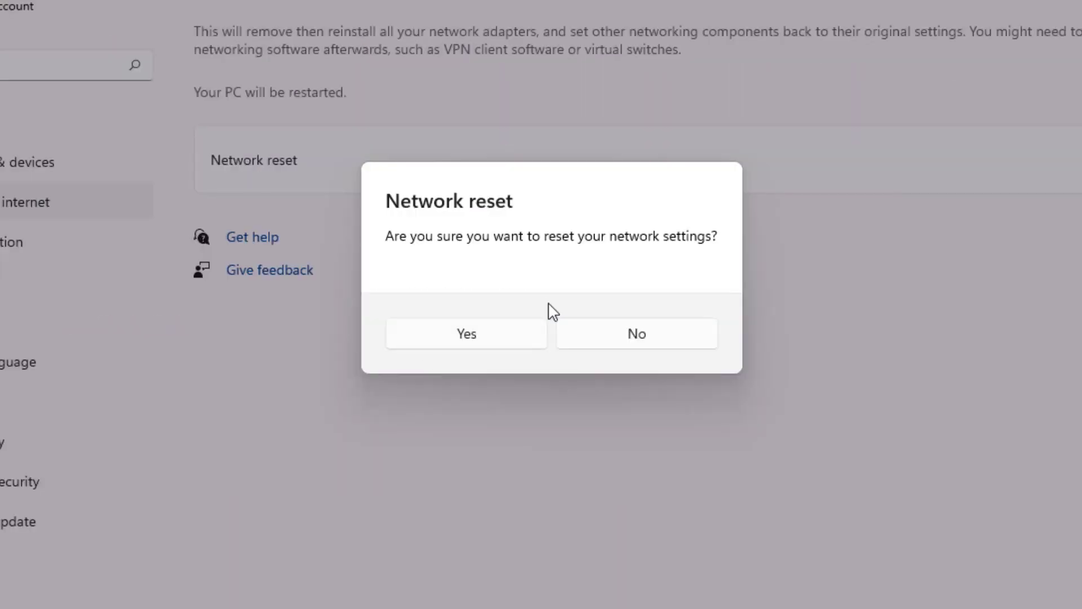
pyautogui.click(611, 343)
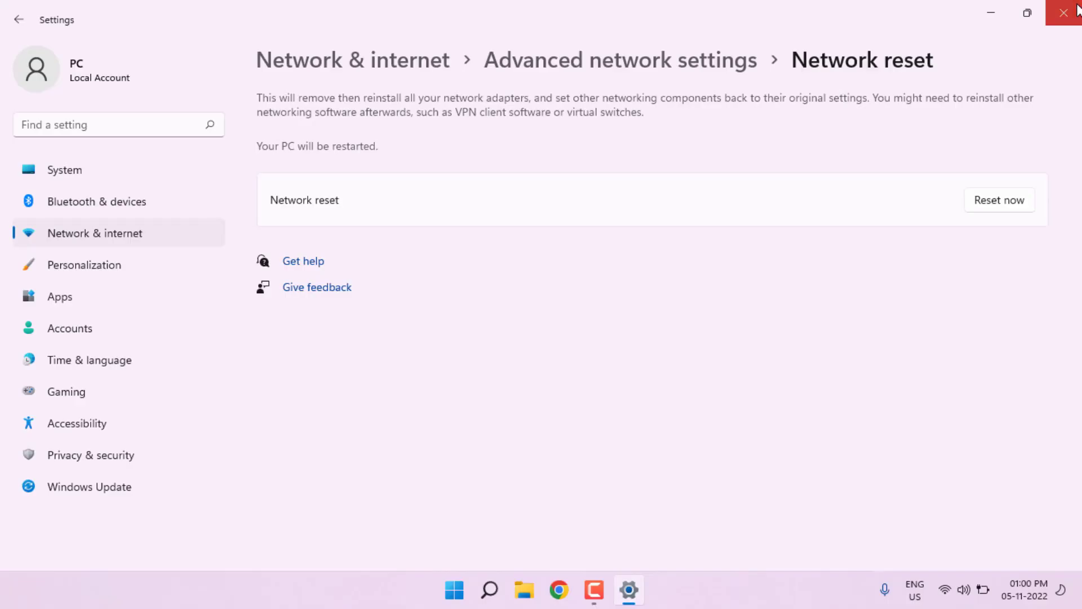
pyautogui.click(1077, 8)
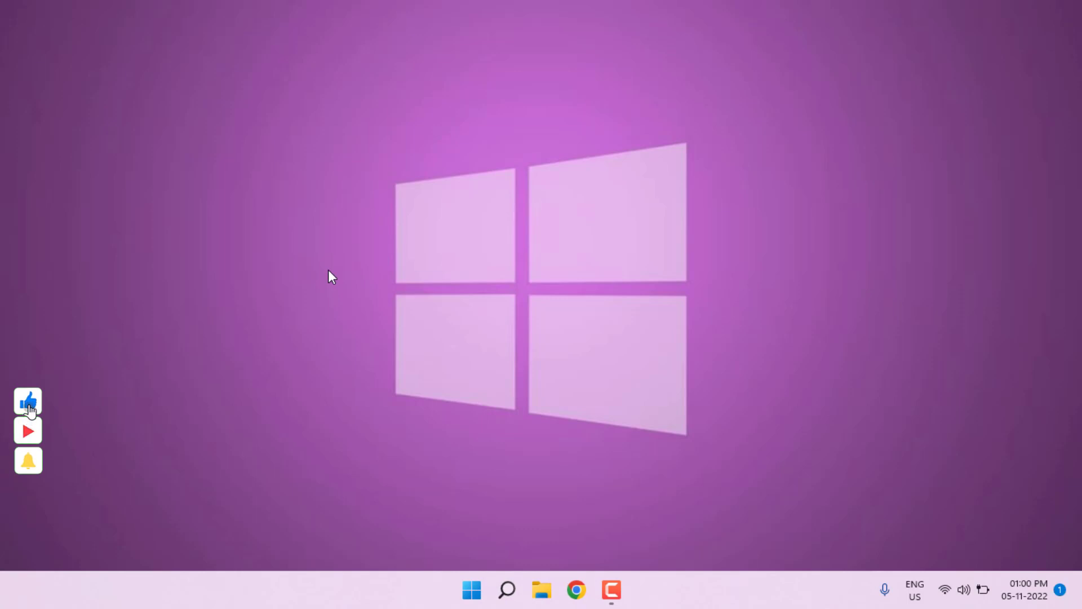
# Step: Bring up the Shut Down Windows dialog from the desktop and dismiss it without shutting down
pyautogui.hotkey('alt', 'F4')
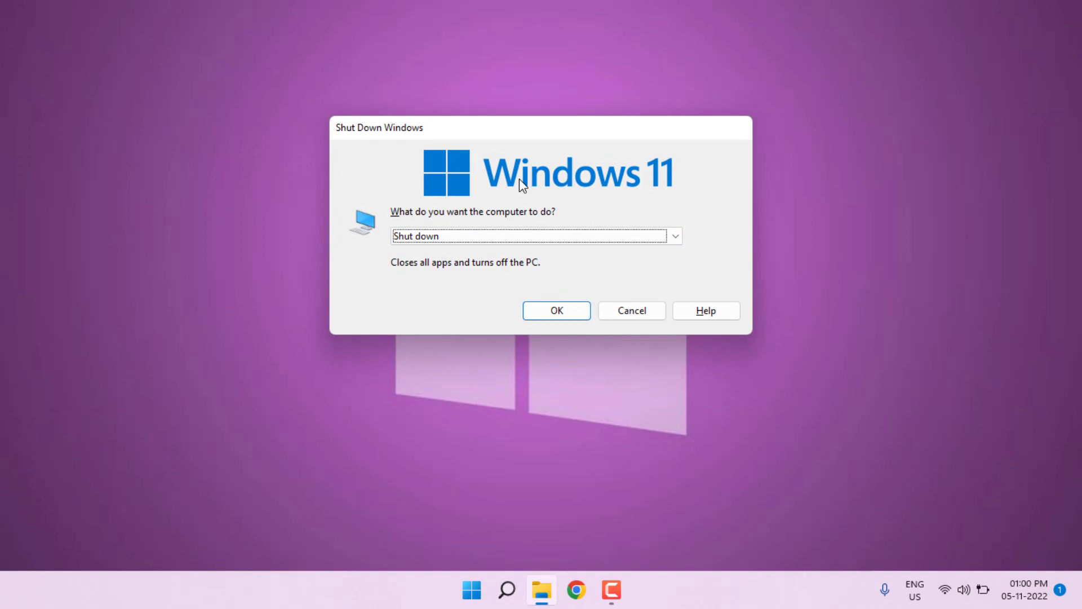
pyautogui.press('Escape')
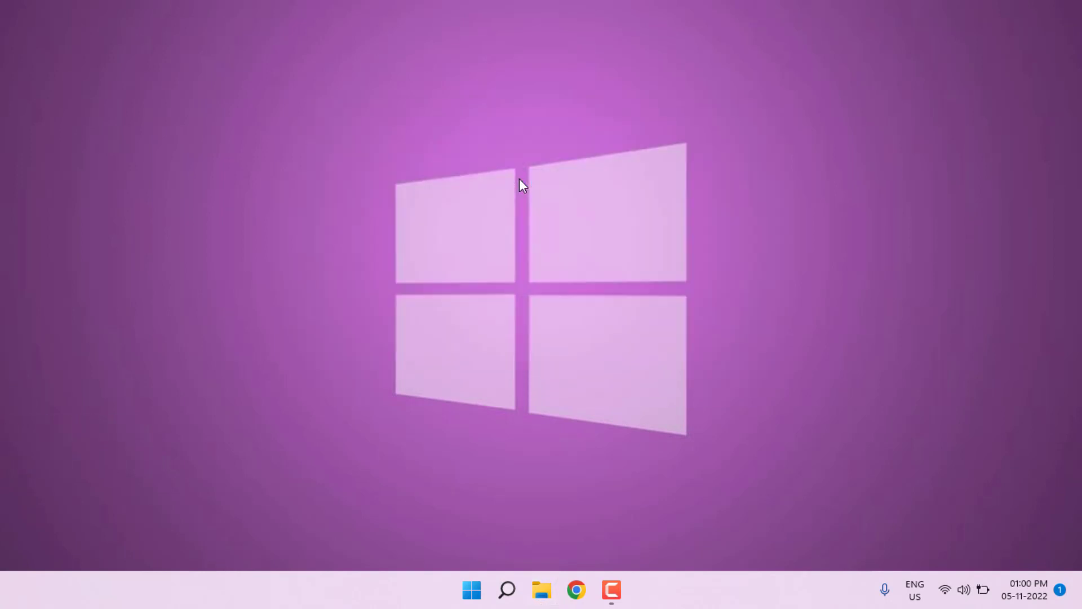